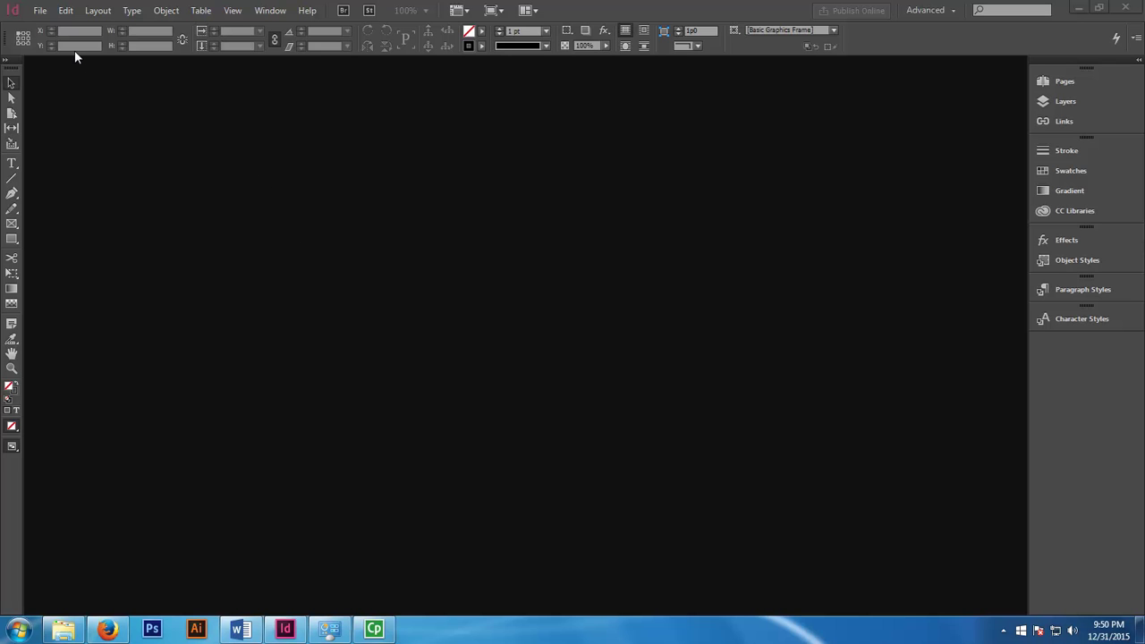
- Open the New Document dialog from the File menu's New > Document command
left_click(40, 12)
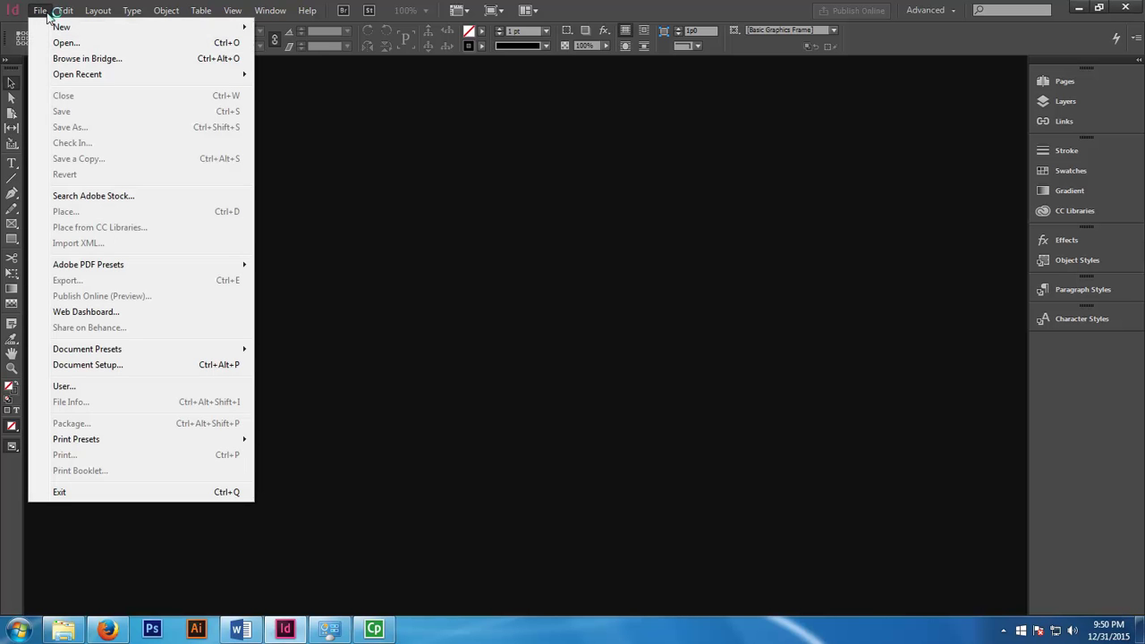
mouse_move(71, 29)
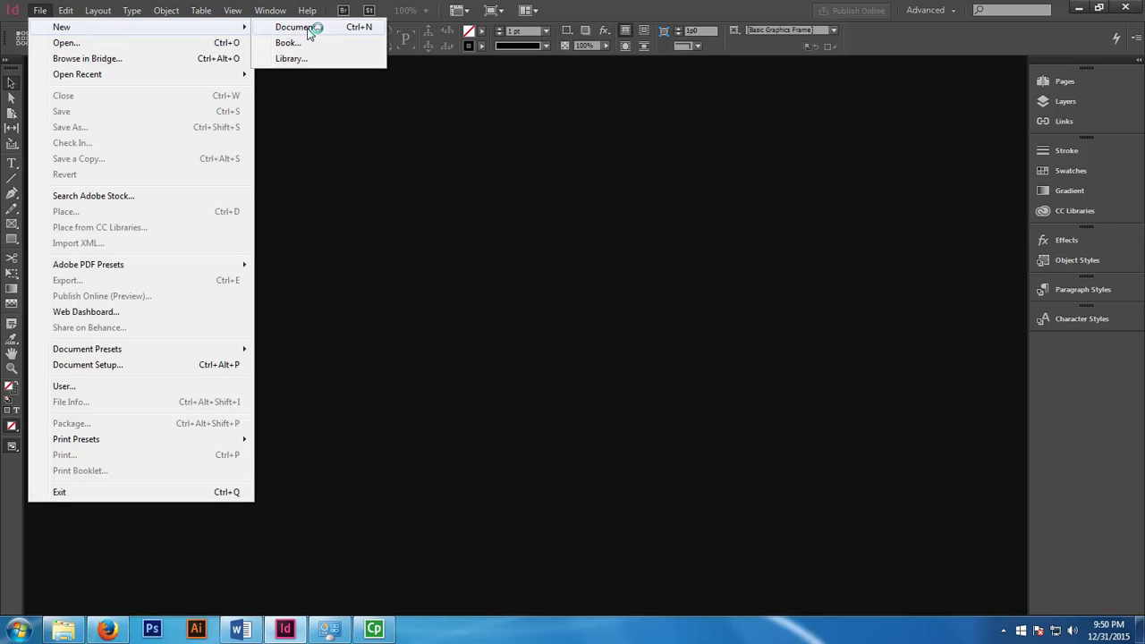
left_click(313, 27)
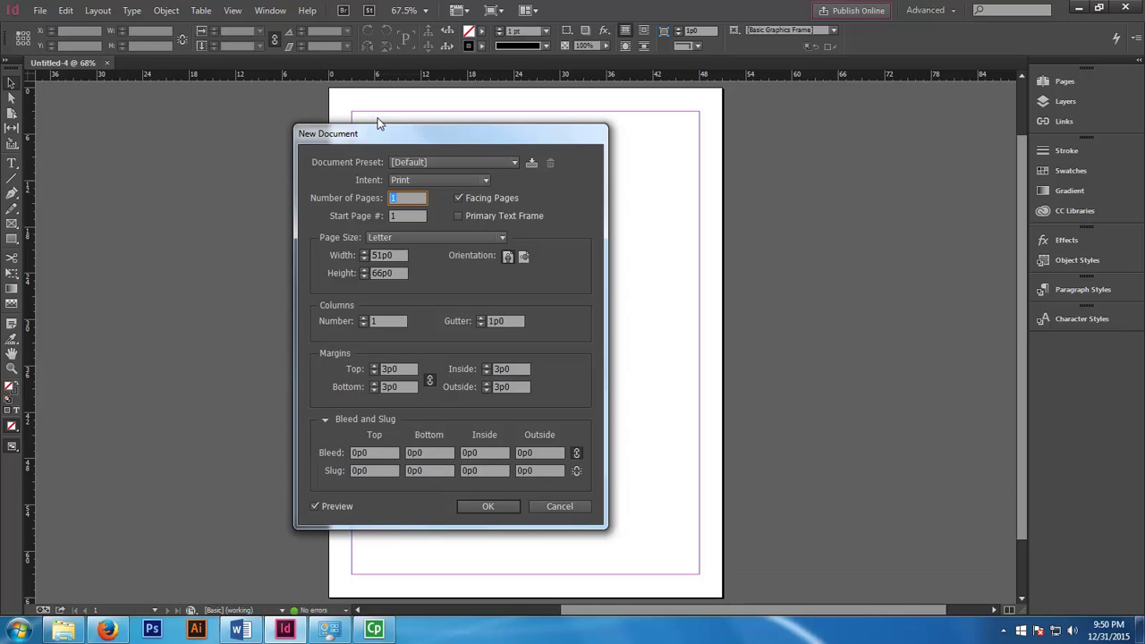
- Keep the Print intent, set Number of Pages to 3, and create the document
left_click(467, 179)
left_click(431, 194)
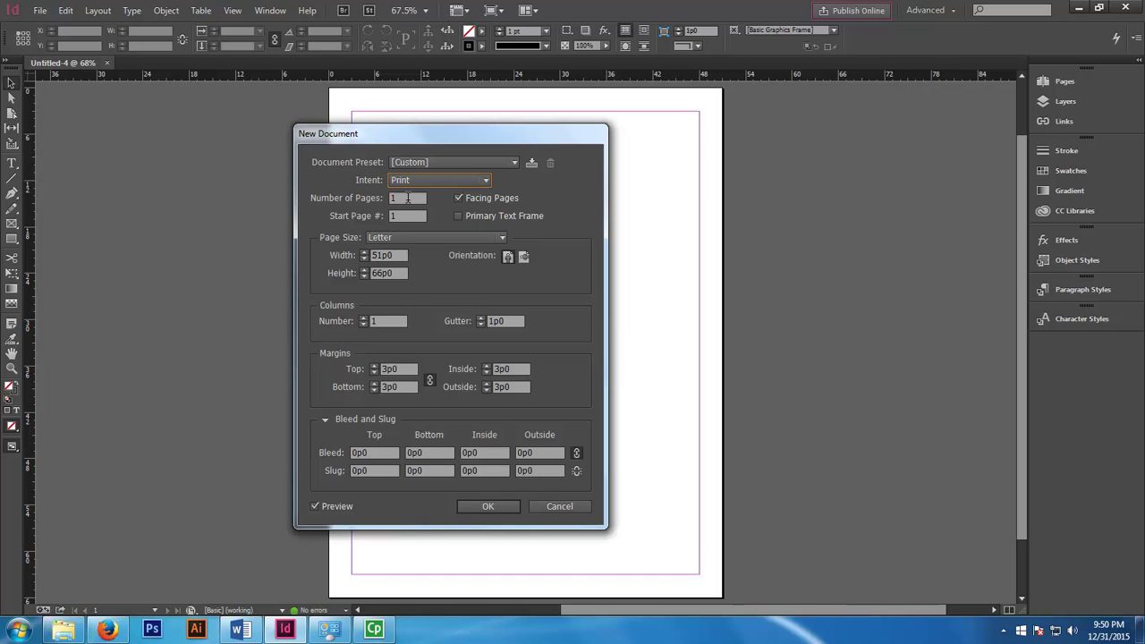
double_click(407, 198)
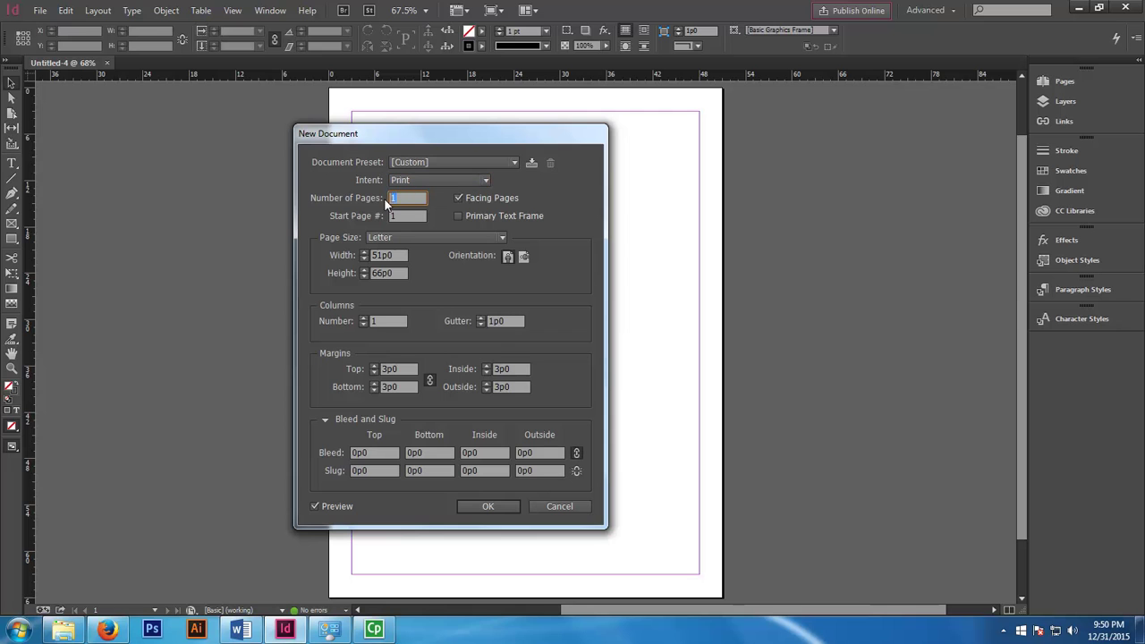
type("3")
left_click(486, 507)
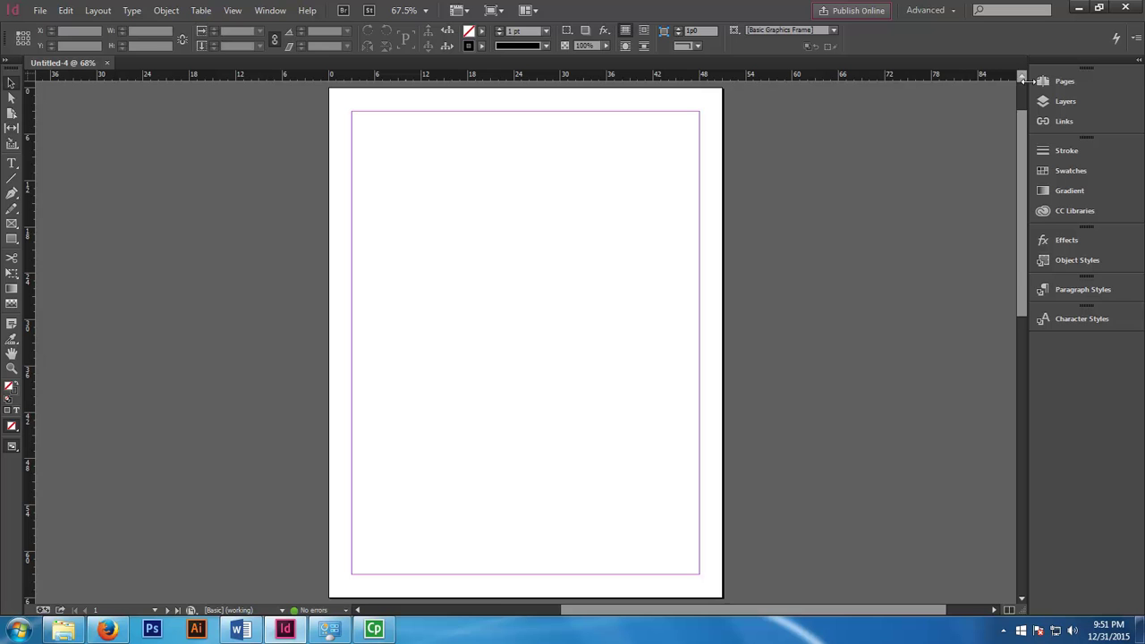
- Expand the Pages panel to show page 1 and the 2–3 spread
left_click(1066, 80)
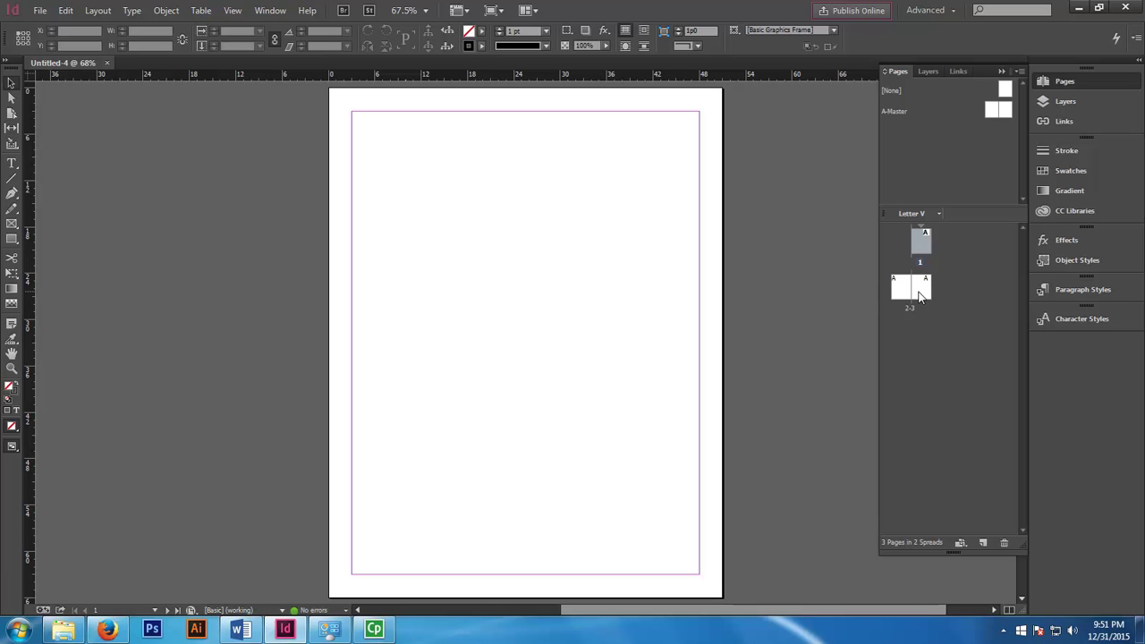
- Turn off Allow Document Pages to Shuffle and Allow Selected Spread to Shuffle for page 1
right_click(920, 239)
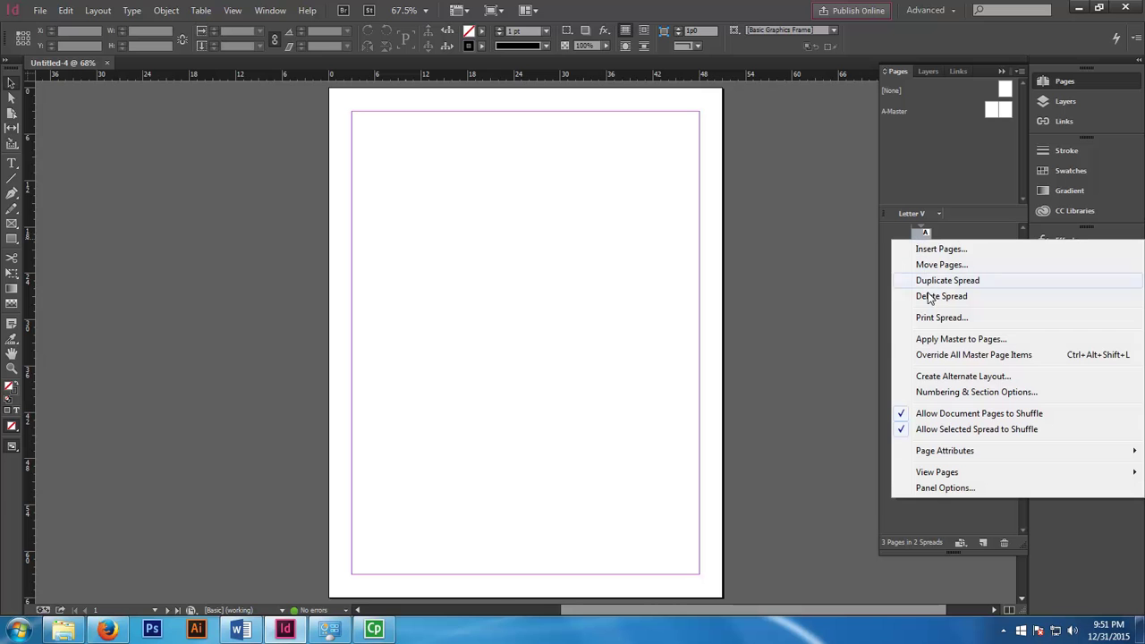
left_click(933, 416)
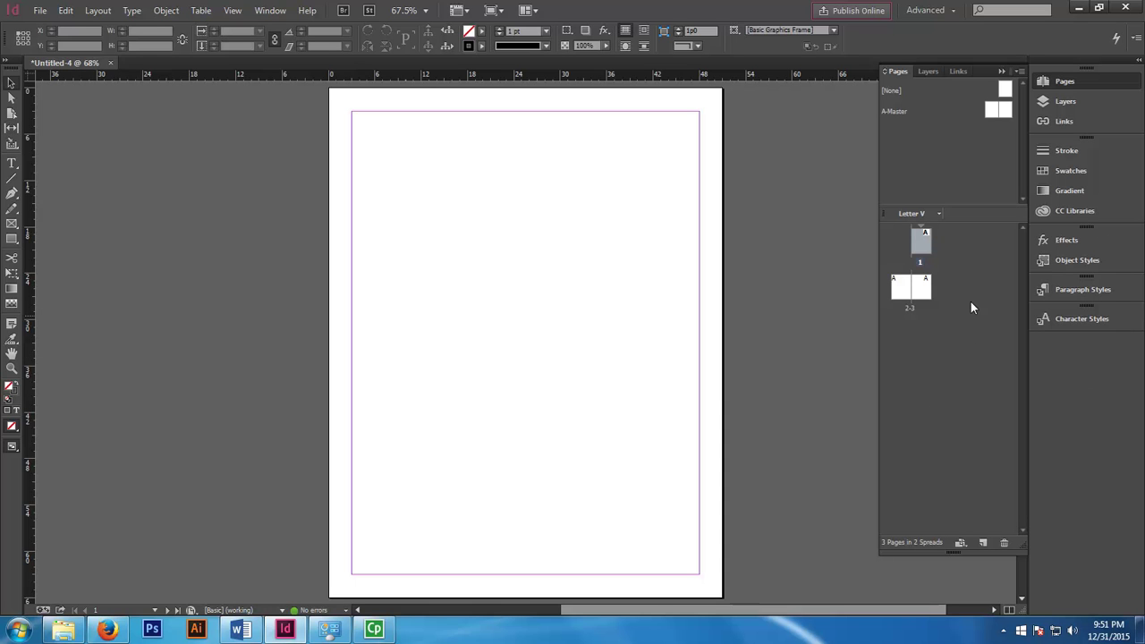
right_click(926, 244)
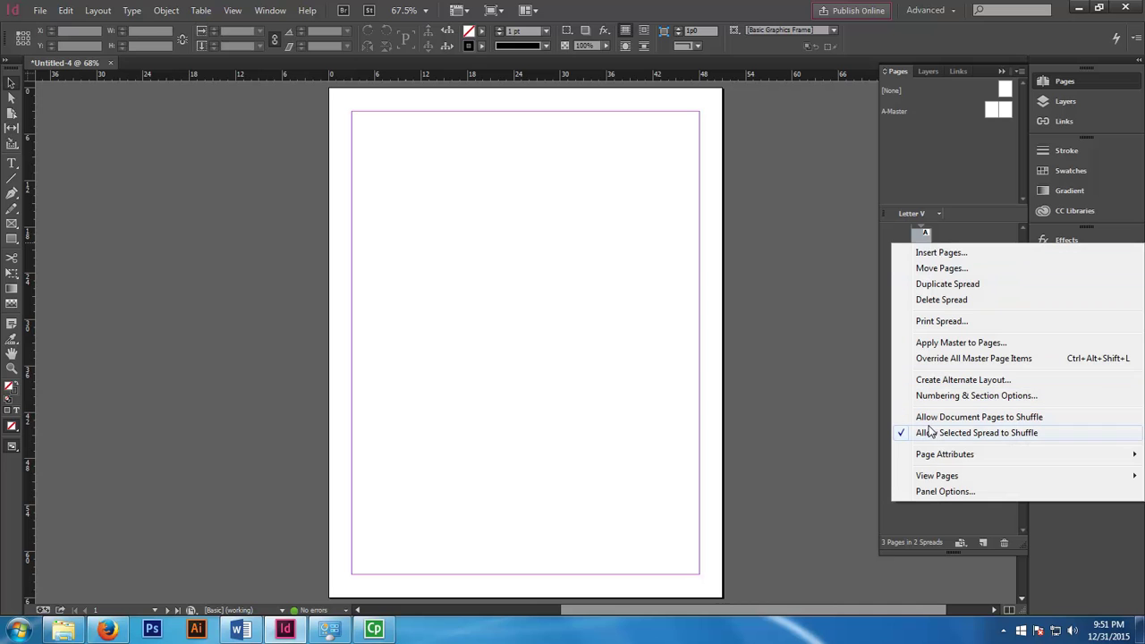
left_click(1002, 434)
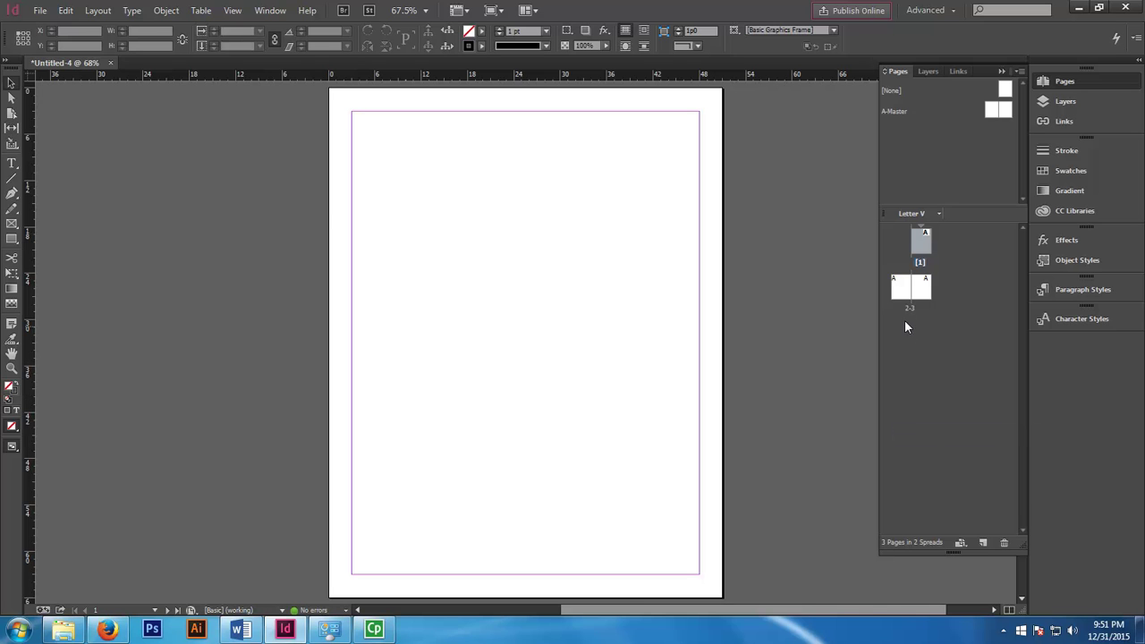
- Drag pages 2 and 3 beside page 1 to form one [1-3] spread
left_click(900, 289)
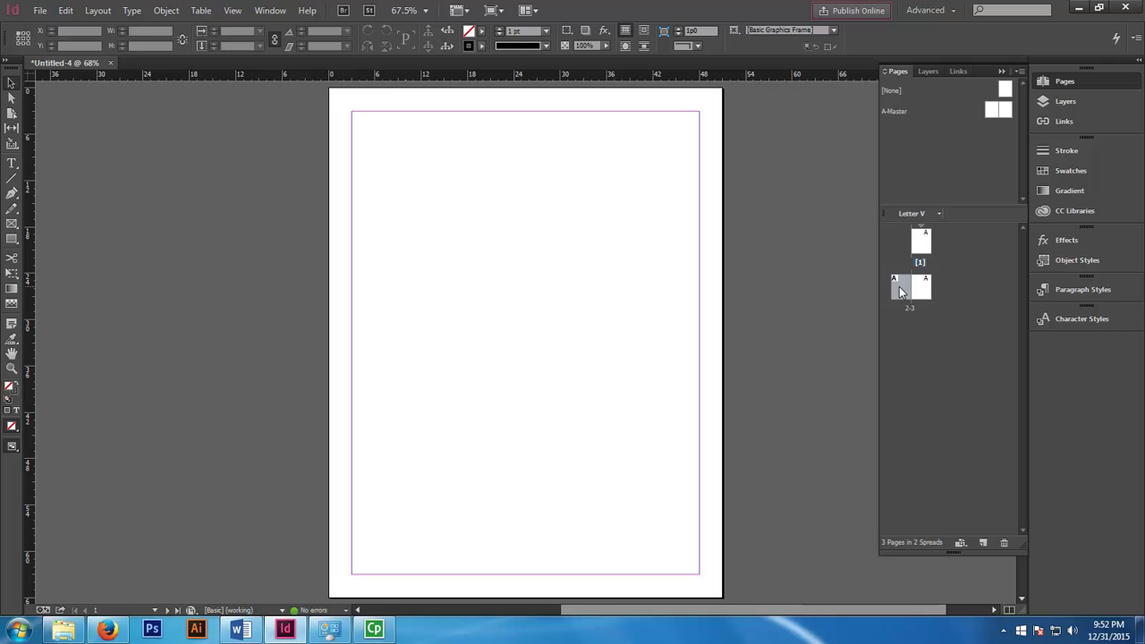
left_click_drag(900, 288, 933, 241)
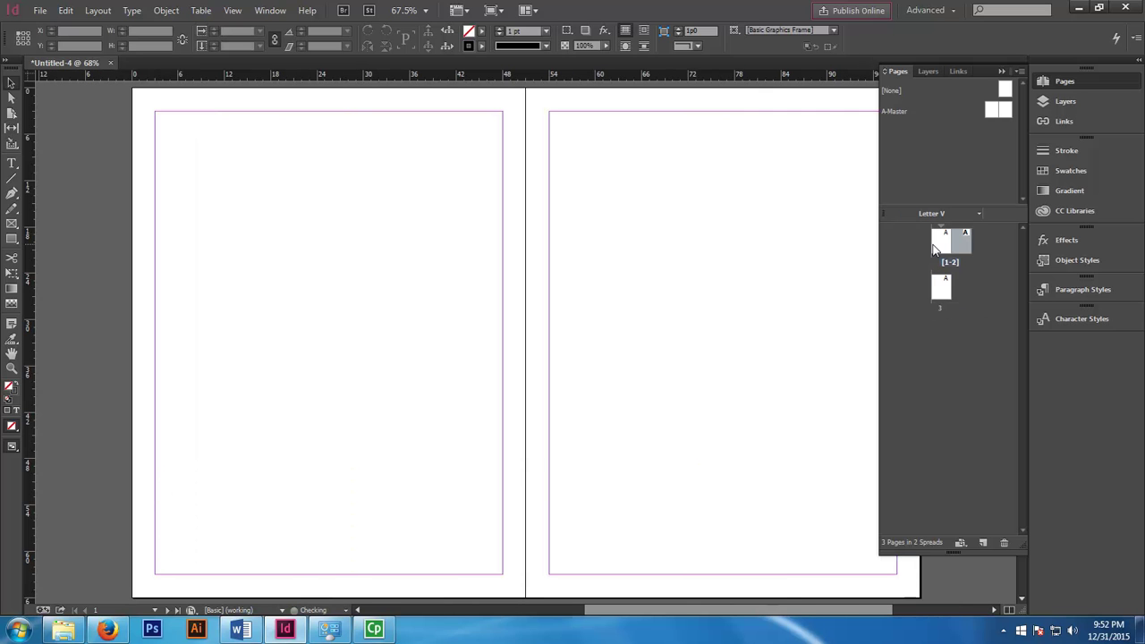
left_click(940, 292)
left_click_drag(939, 297, 976, 245)
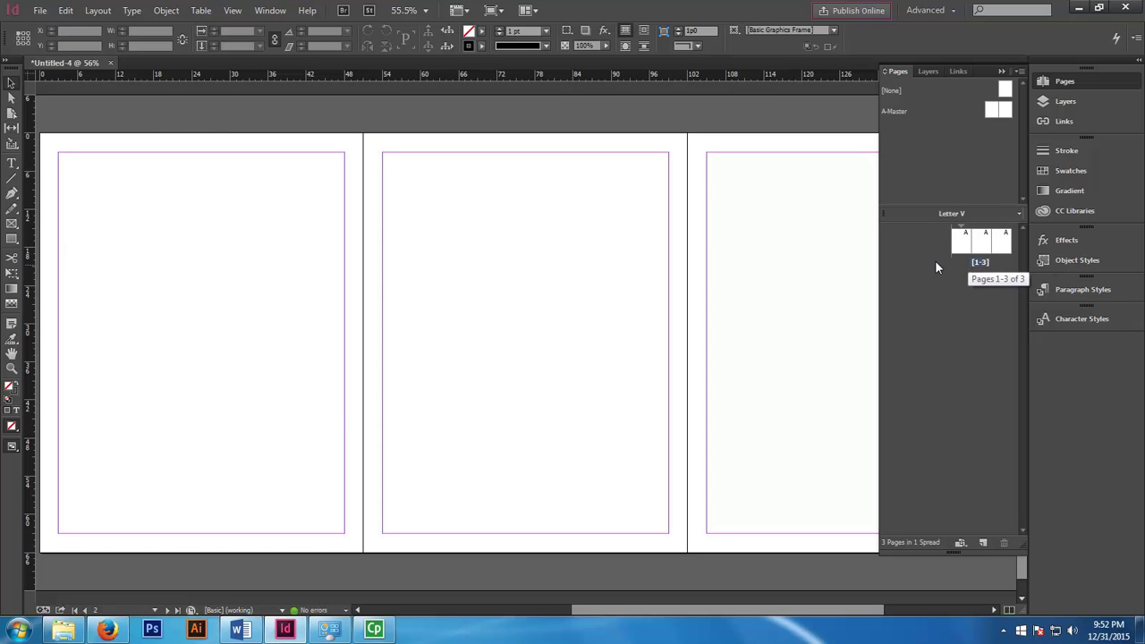
- Collapse the Pages panel so the three-page spread fills the window
left_click(1001, 71)
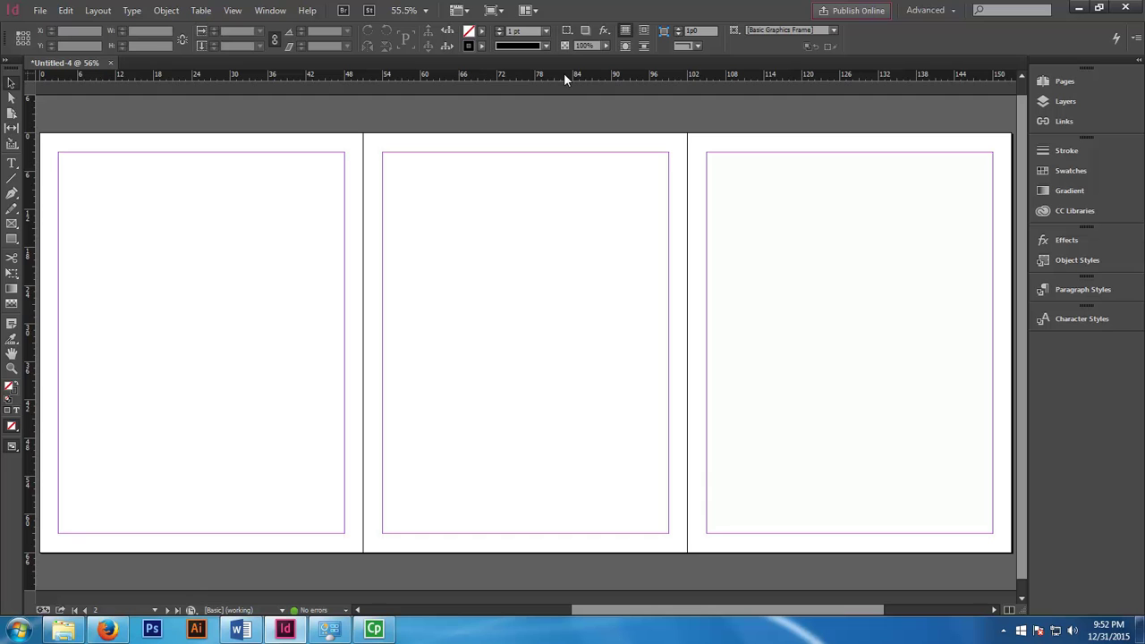
- Switch both the horizontal and vertical rulers to inches
right_click(478, 78)
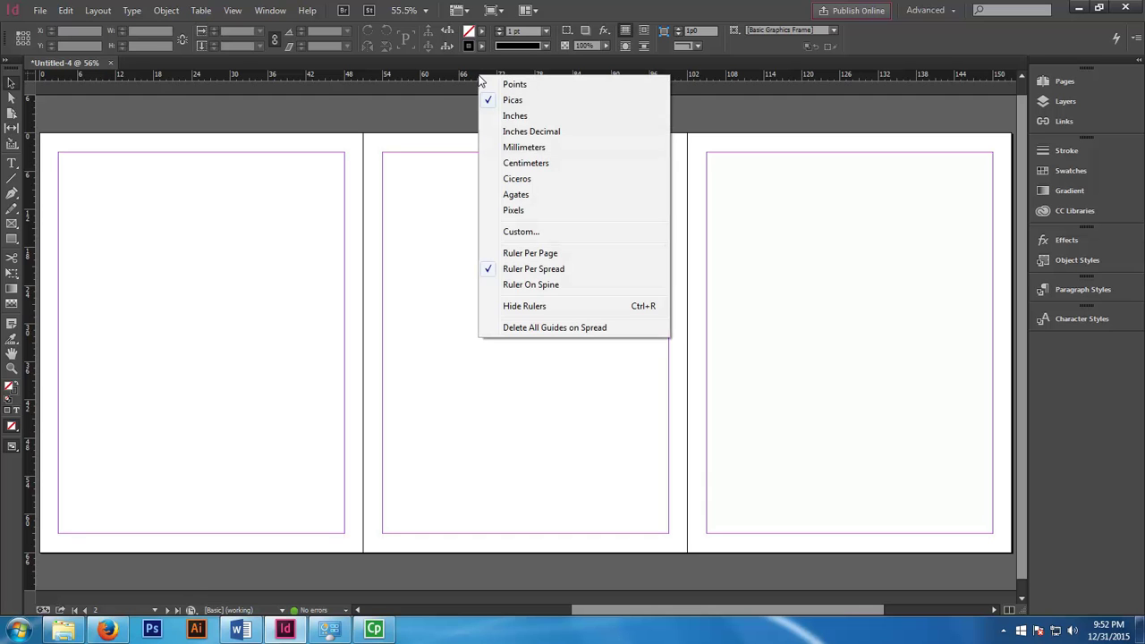
left_click(511, 117)
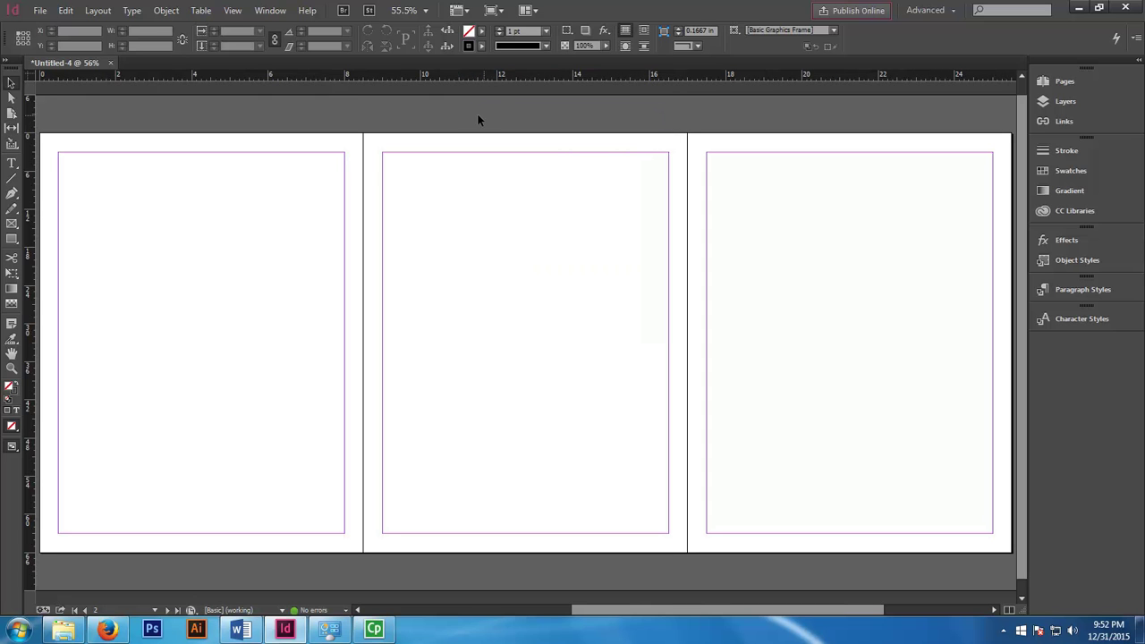
right_click(29, 126)
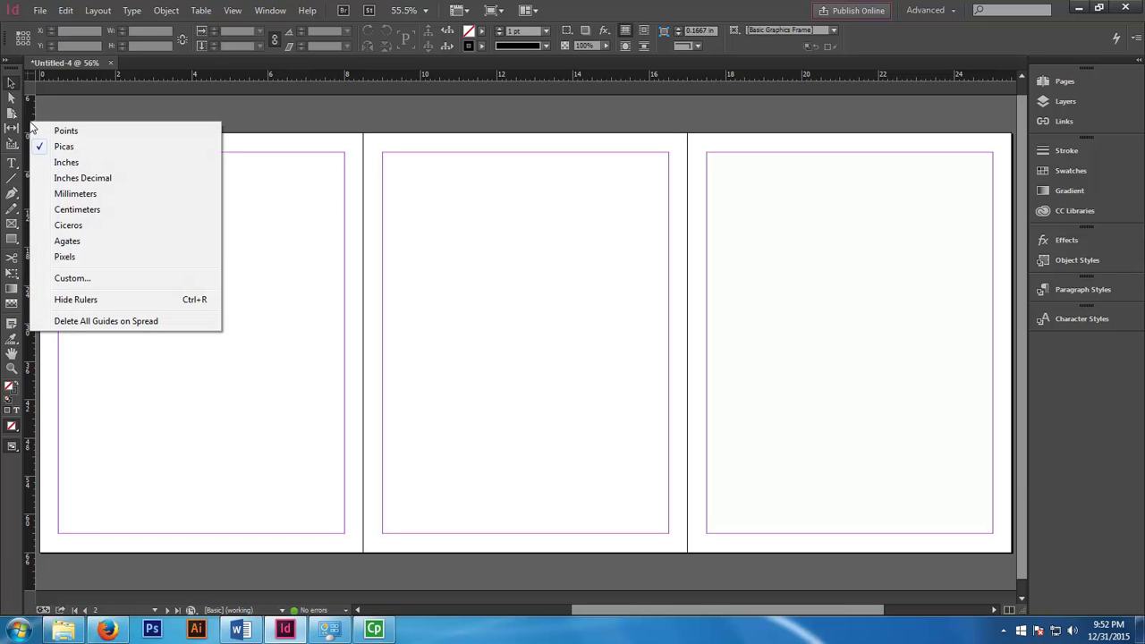
left_click(66, 162)
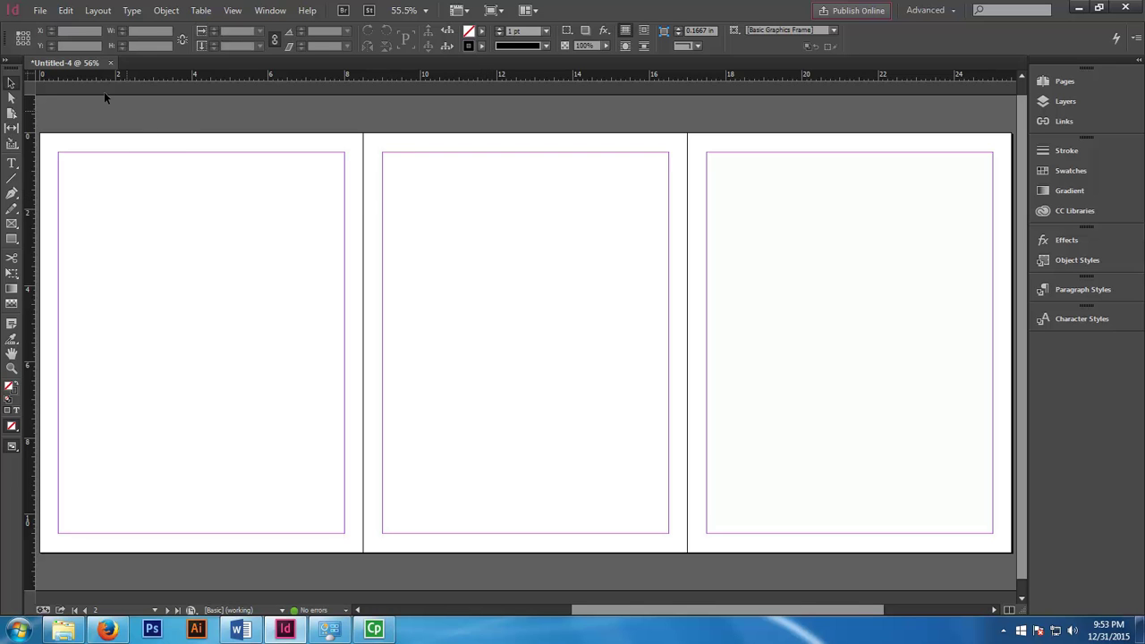
left_click(39, 13)
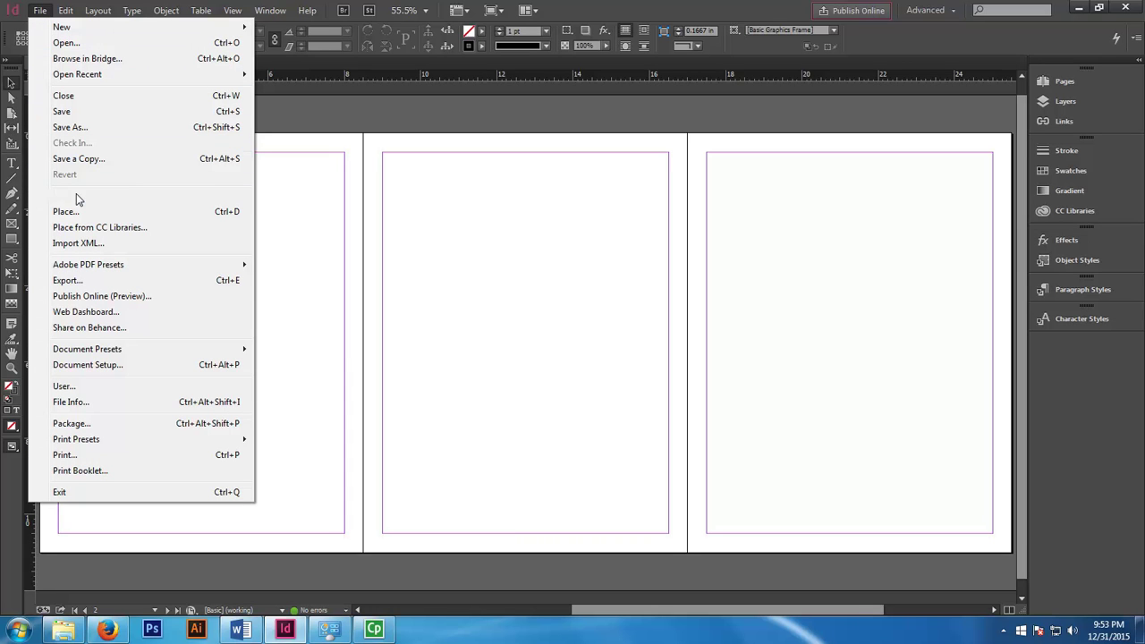
- In Document Setup, resize the pages to 5 in wide by 8 in tall
left_click(90, 369)
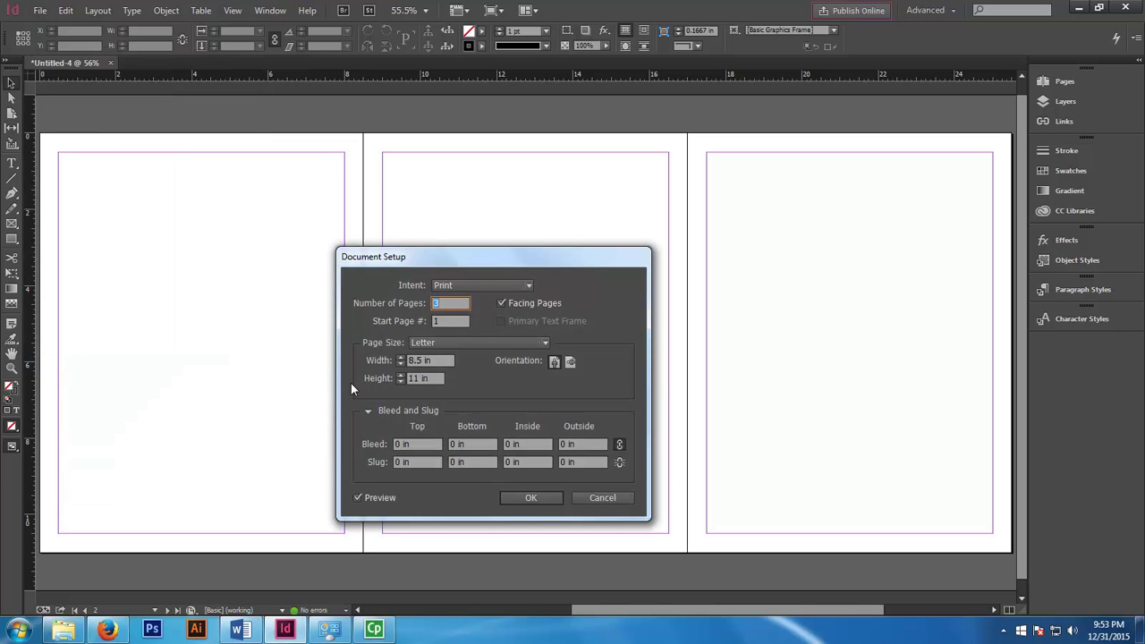
double_click(417, 361)
type("5")
double_click(416, 377)
type("8")
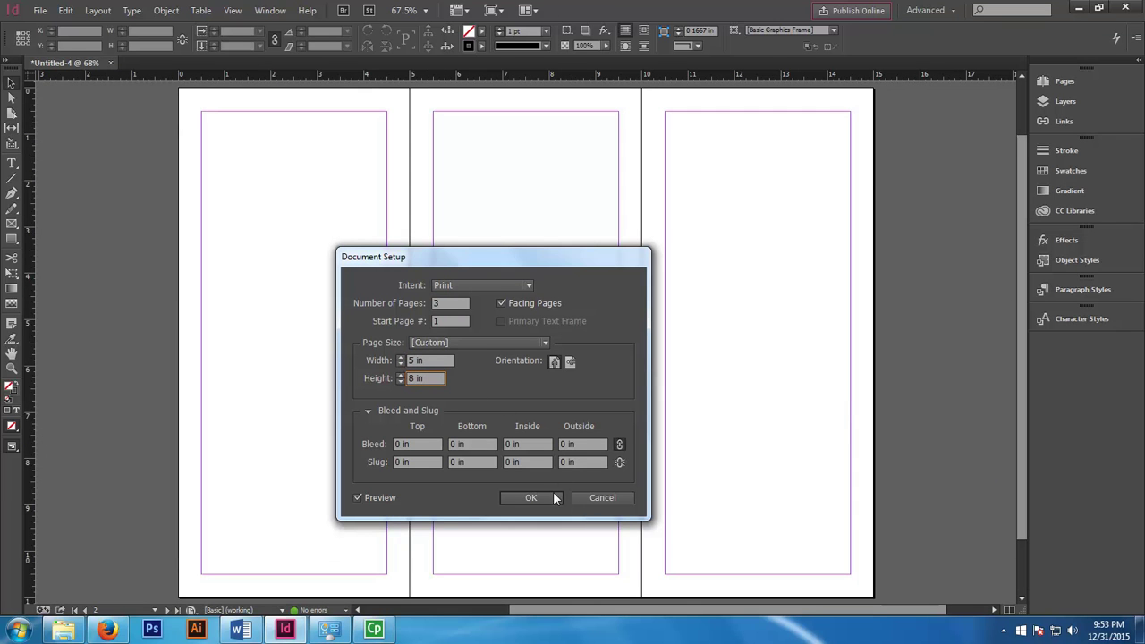
left_click(537, 498)
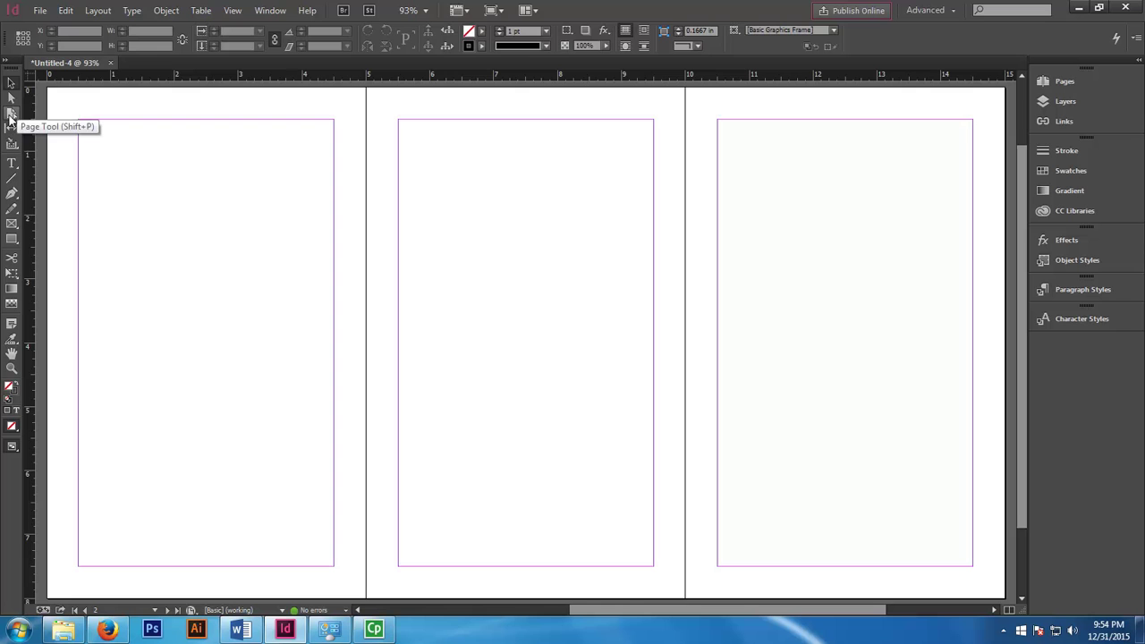
- Select the middle page of the spread with the Page tool
left_click(11, 114)
left_click(11, 114)
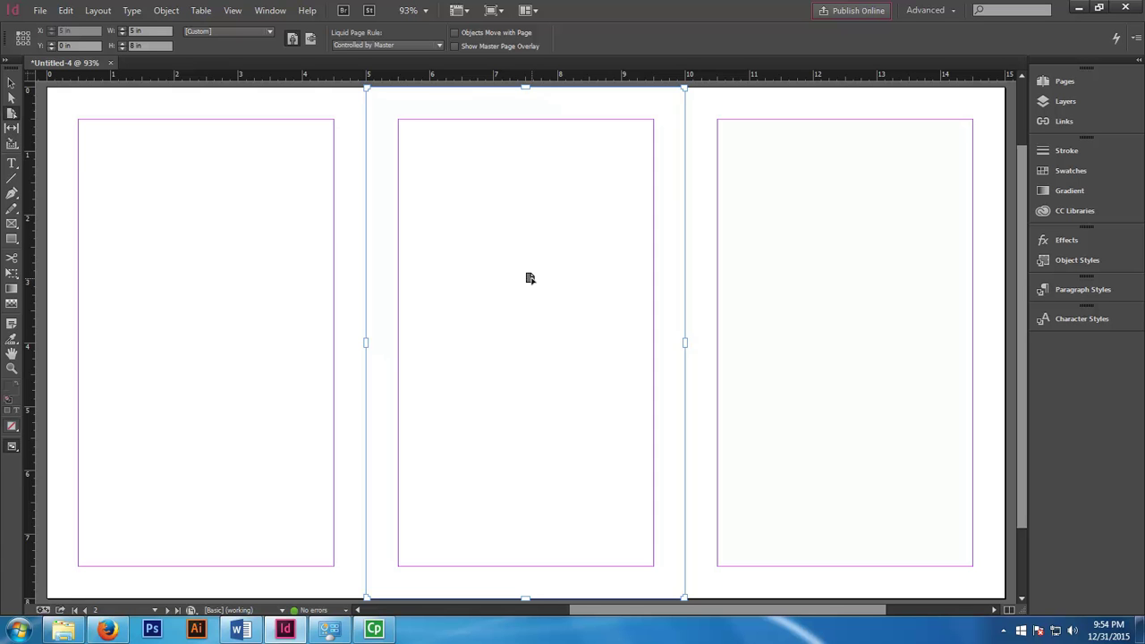
left_click(99, 11)
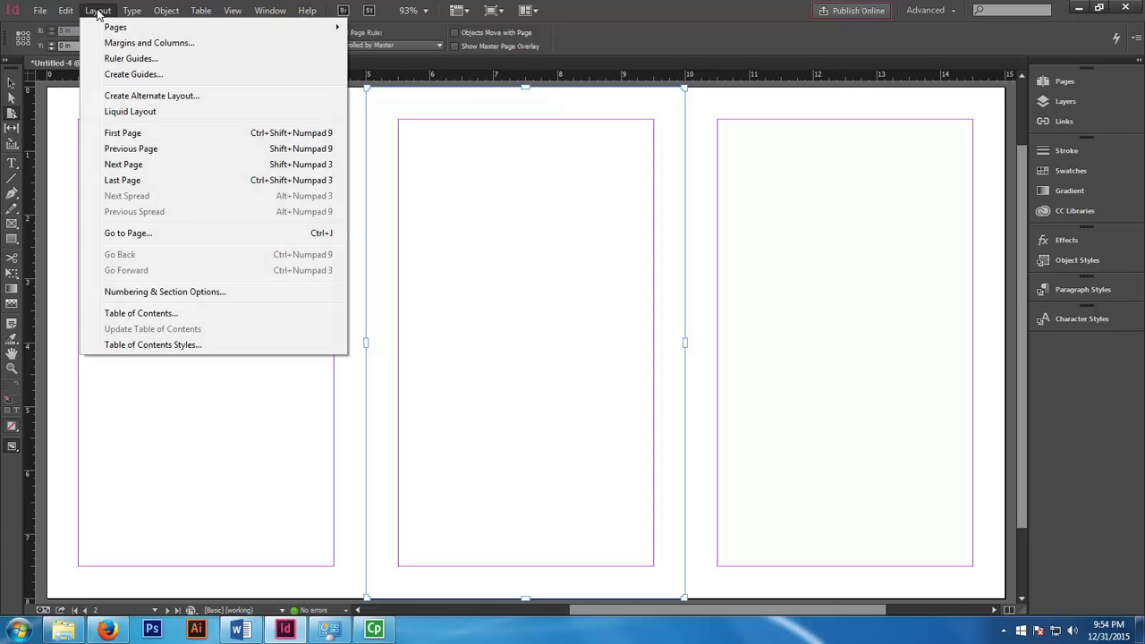
- In Margins and Columns, set Inside and Outside margins to 0 in
left_click(116, 44)
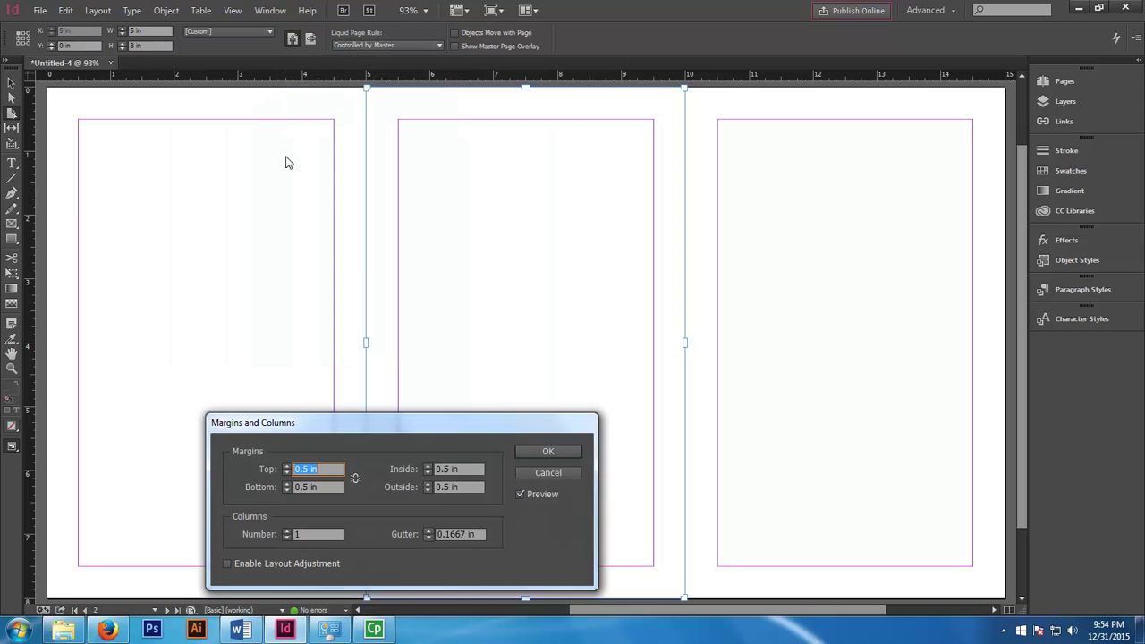
double_click(446, 469)
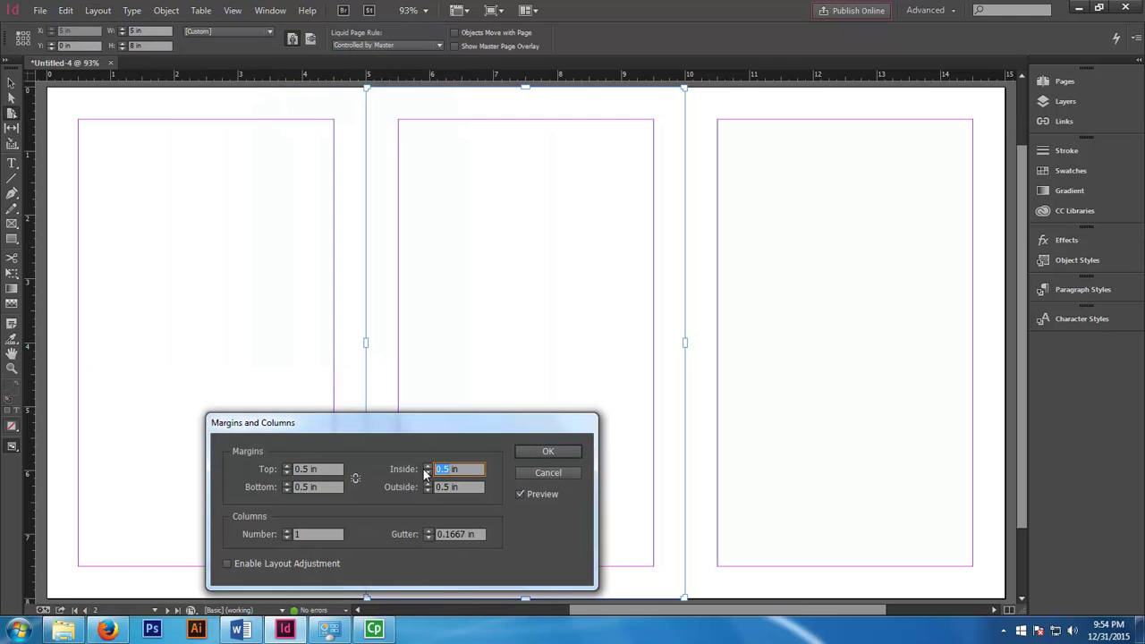
type("0")
key("Tab")
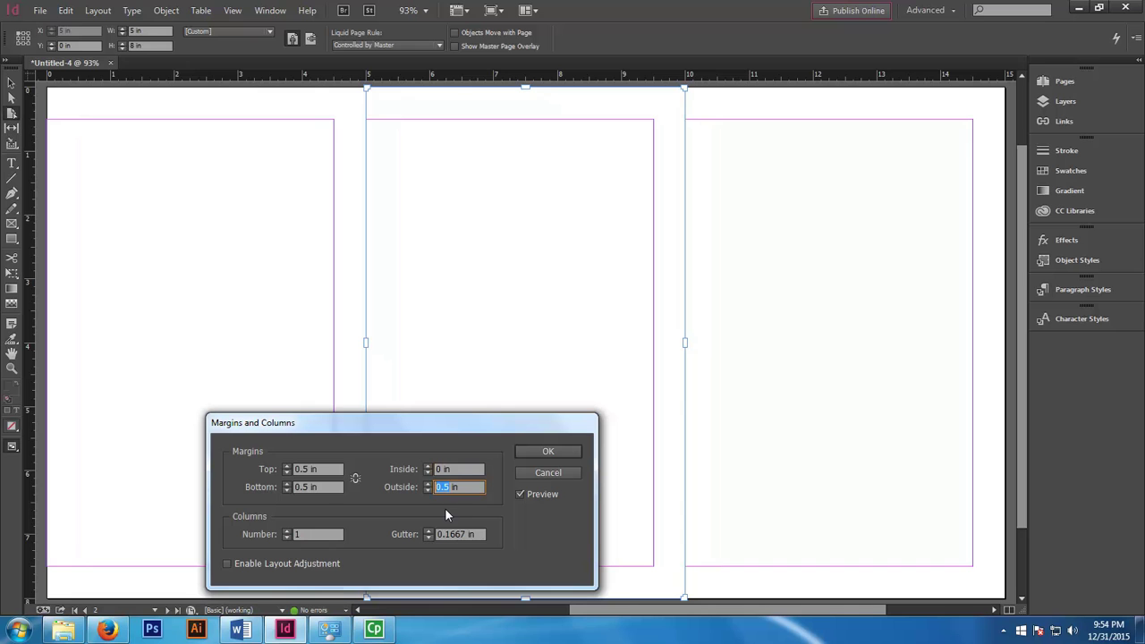
type("0")
left_click(547, 452)
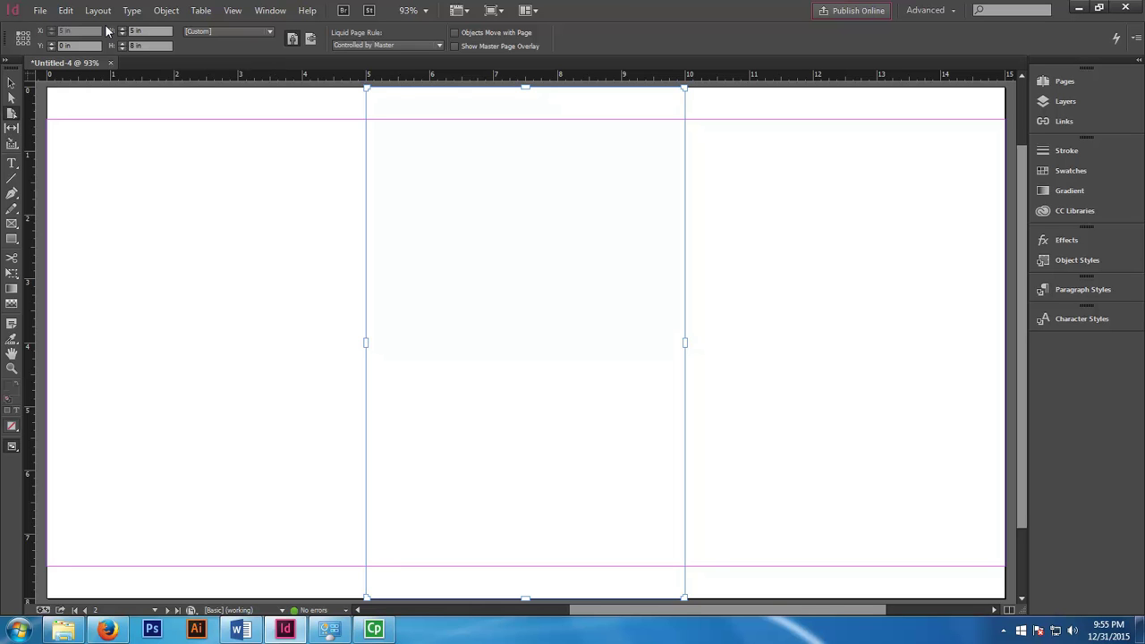
- Set the middle page's width to 0.5 in, an 8 in tall spine between the 5 in covers
left_click(156, 32)
left_click(131, 29)
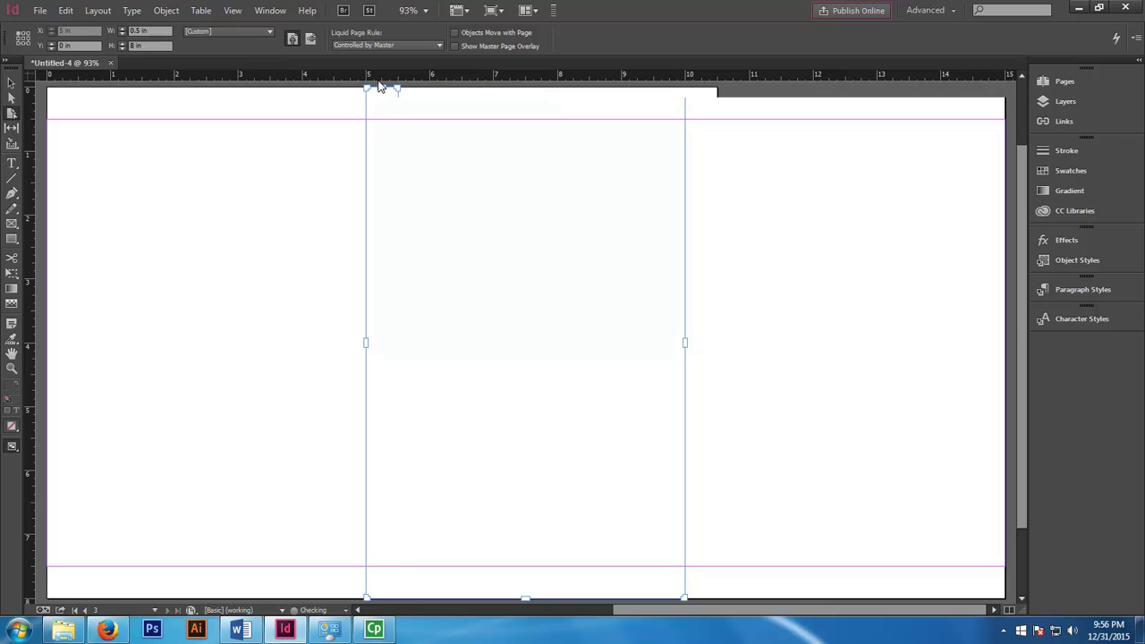
key("Return")
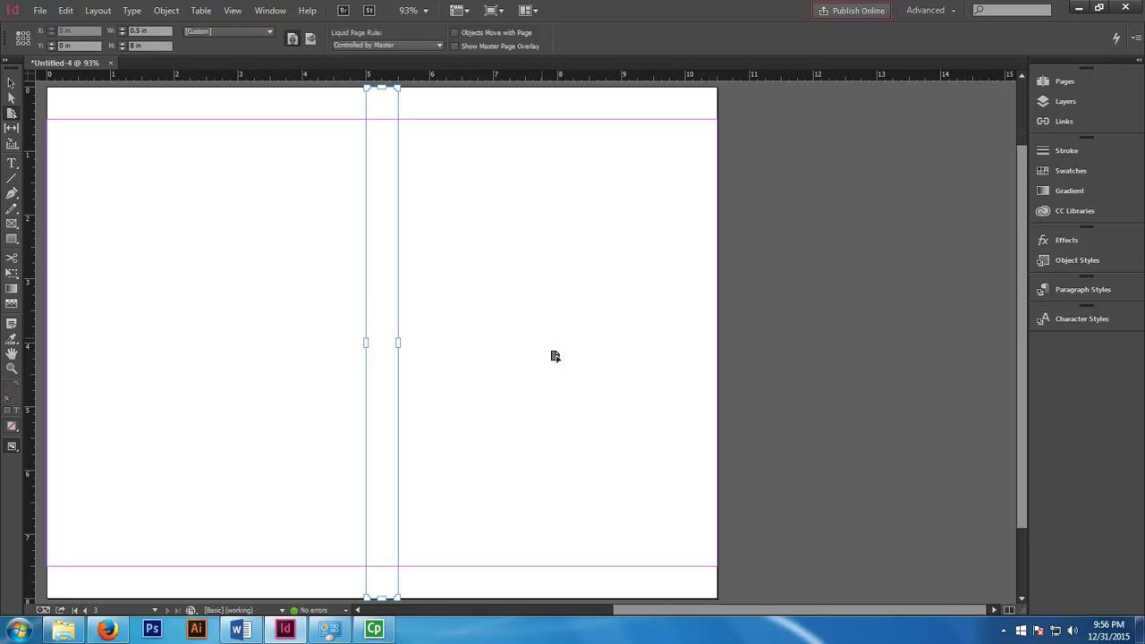
left_click_drag(726, 615, 644, 616)
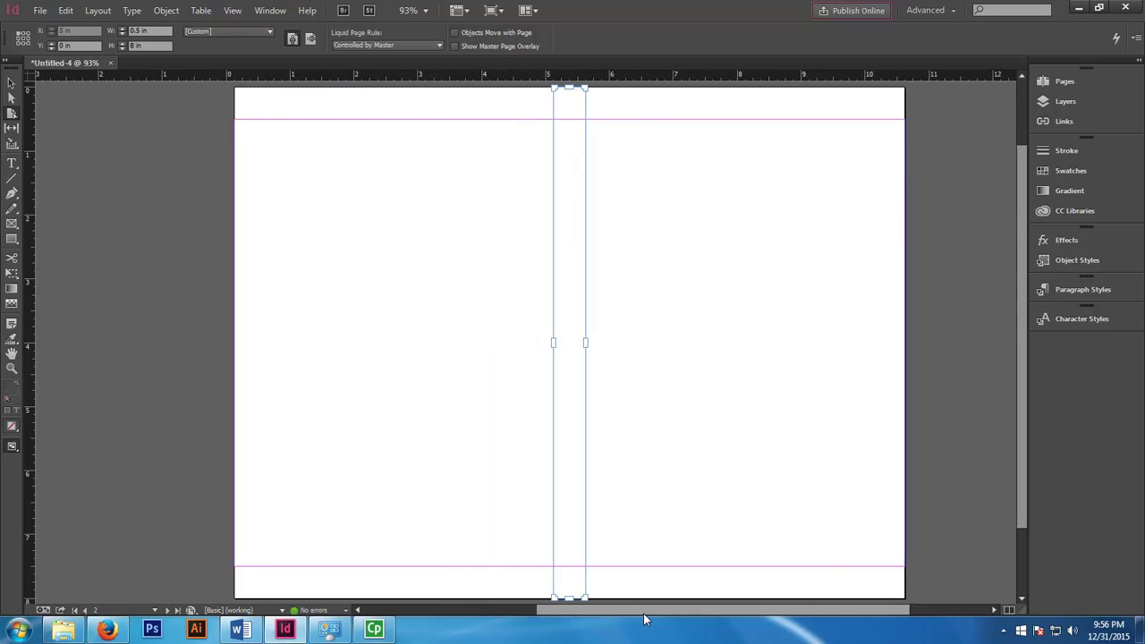